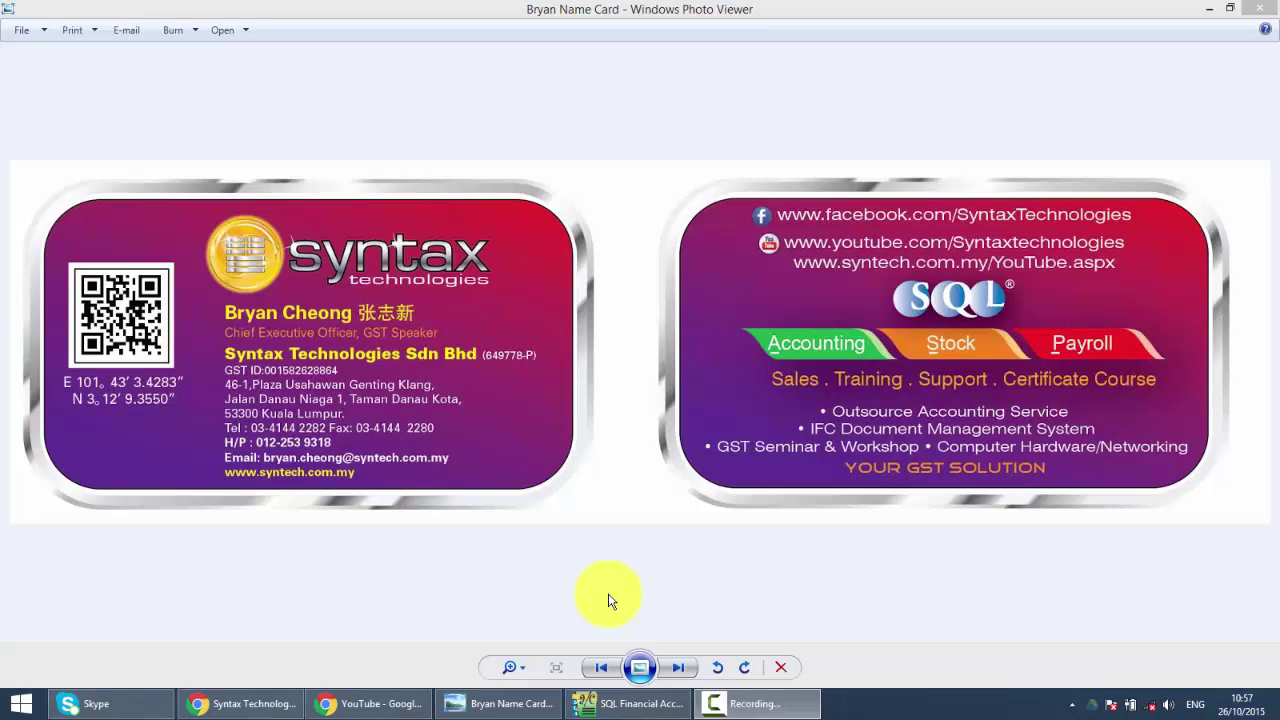
Step: Switch to SQL Financial Accounting and open the Purchase Debit Note list from the purchase documents, maximized
{"action": "left_click", "coordinate": [615, 703]}
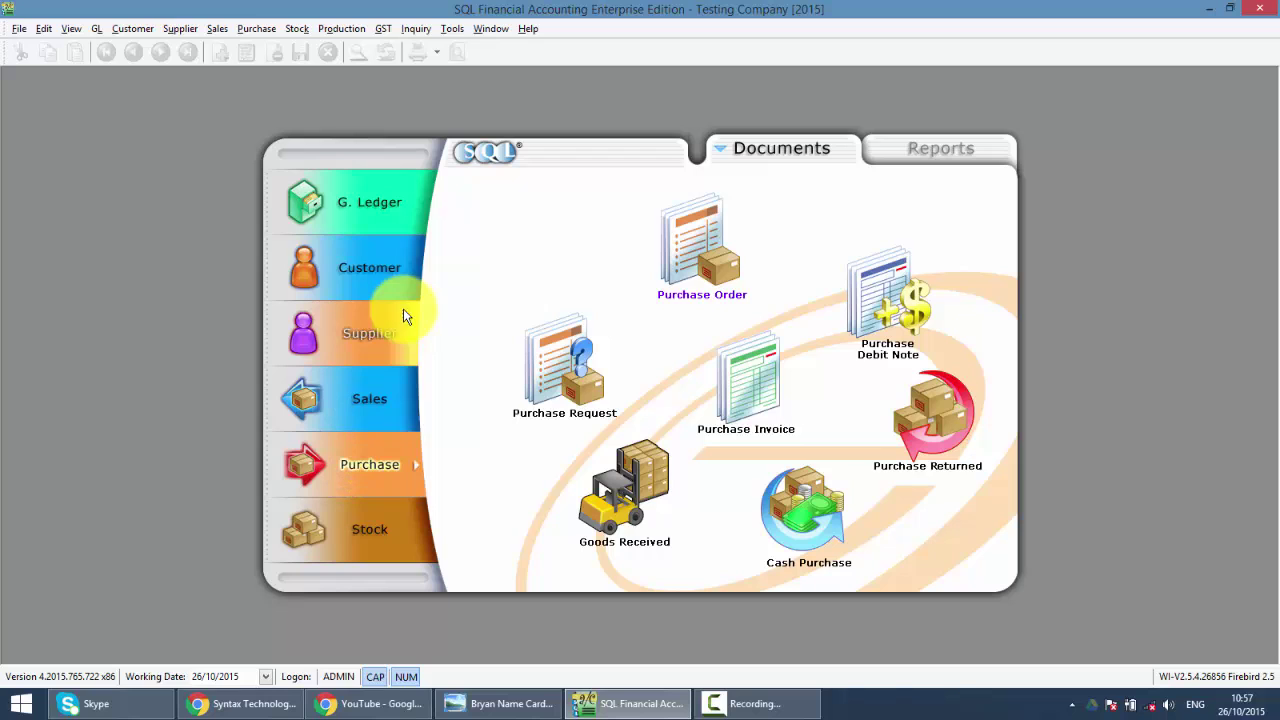
{"action": "left_click", "coordinate": [367, 465]}
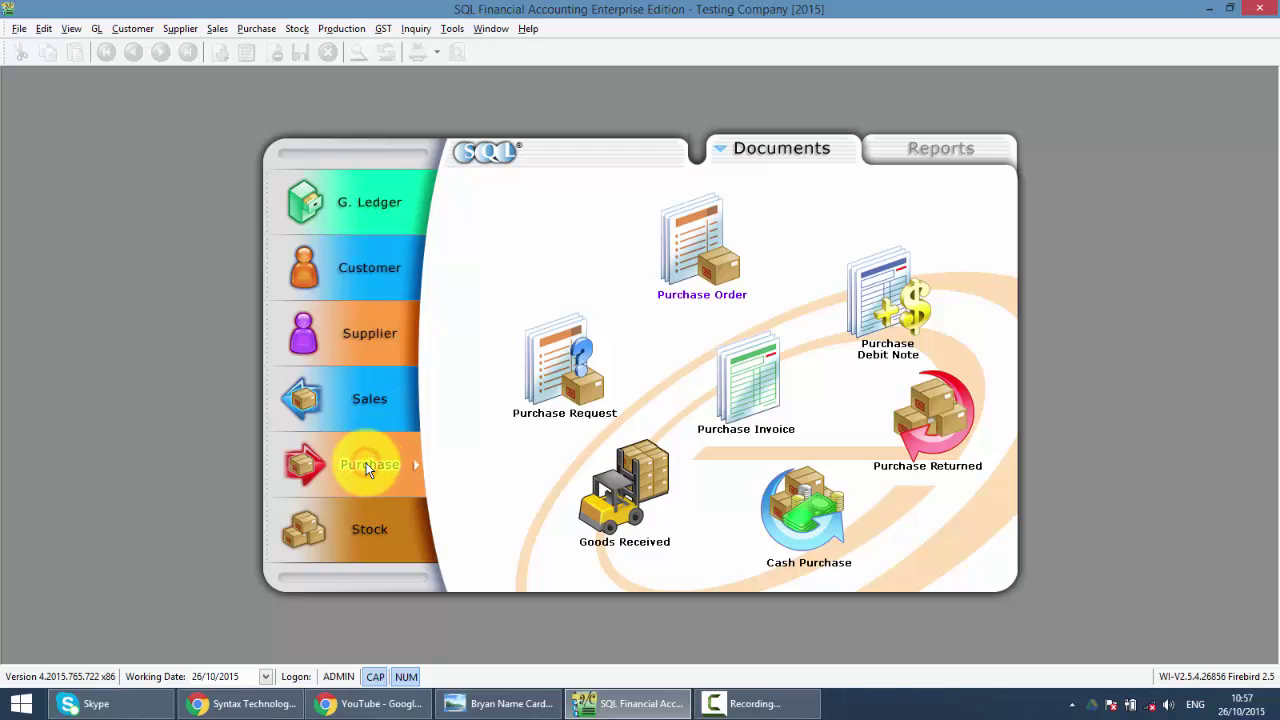
{"action": "left_click", "coordinate": [890, 295]}
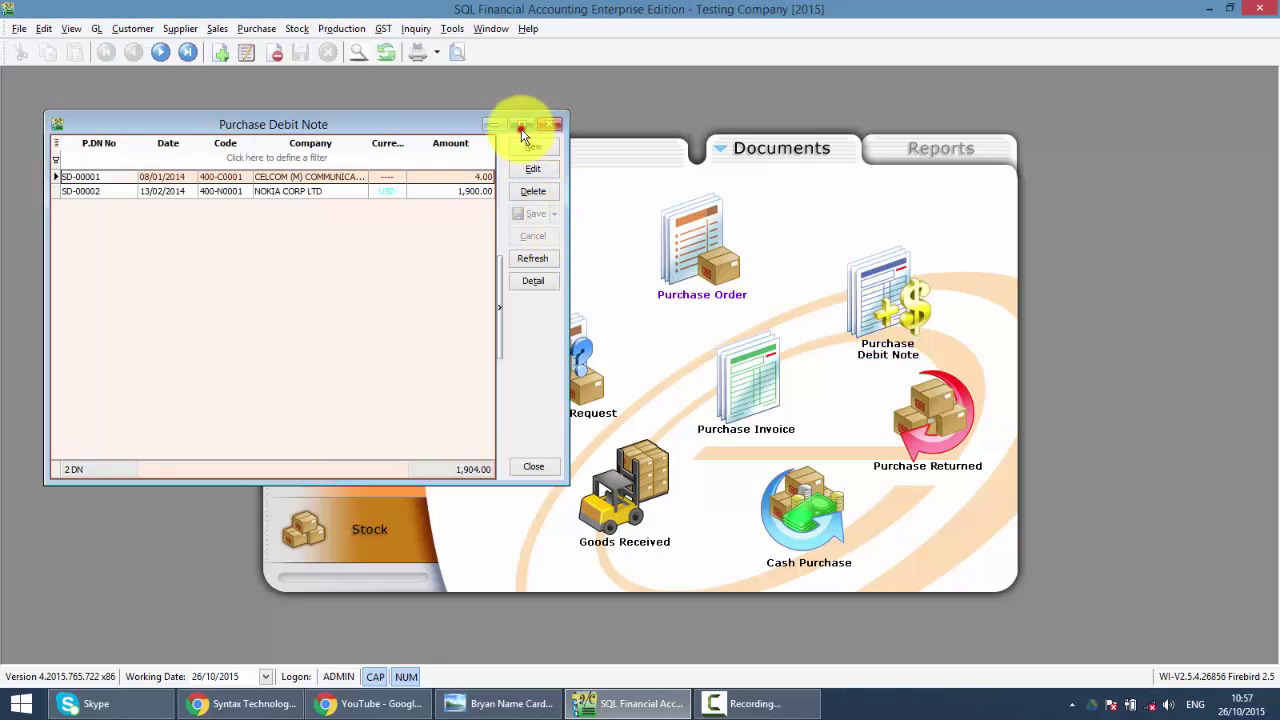
{"action": "left_click", "coordinate": [522, 124]}
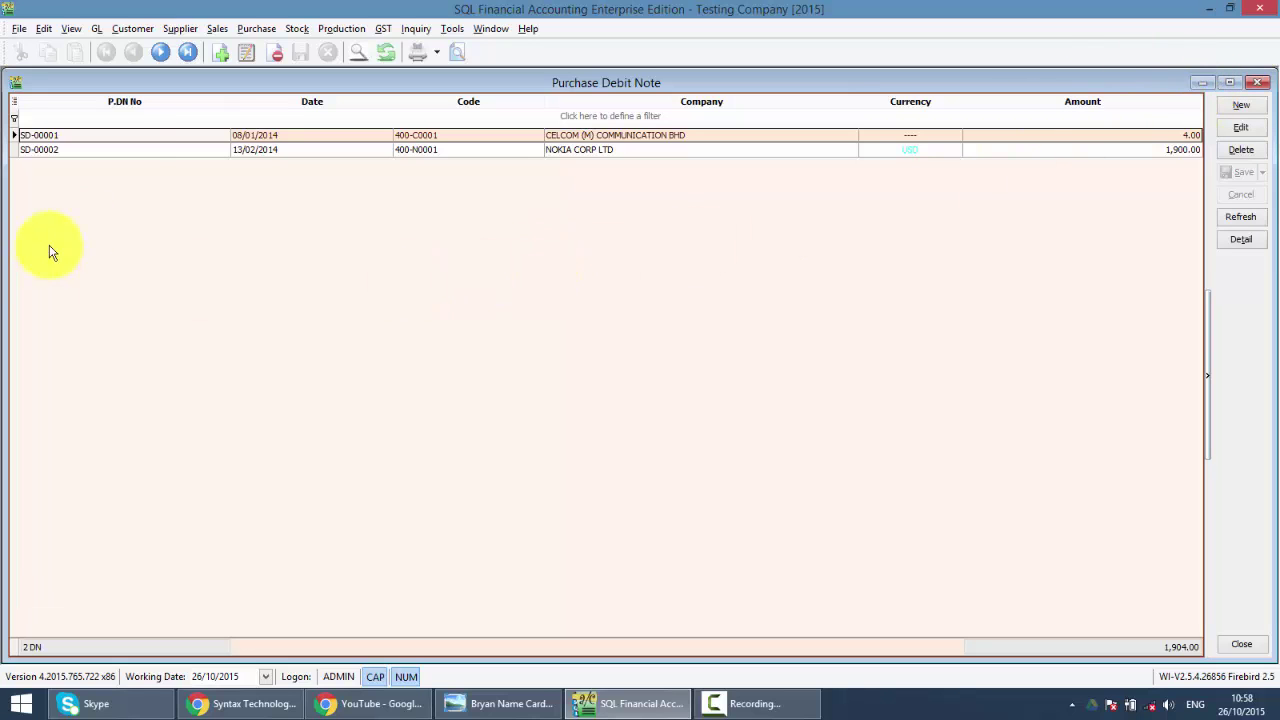
Step: Add the Agent field as a column between Code and Company in the debit note list
{"action": "left_click", "coordinate": [123, 117]}
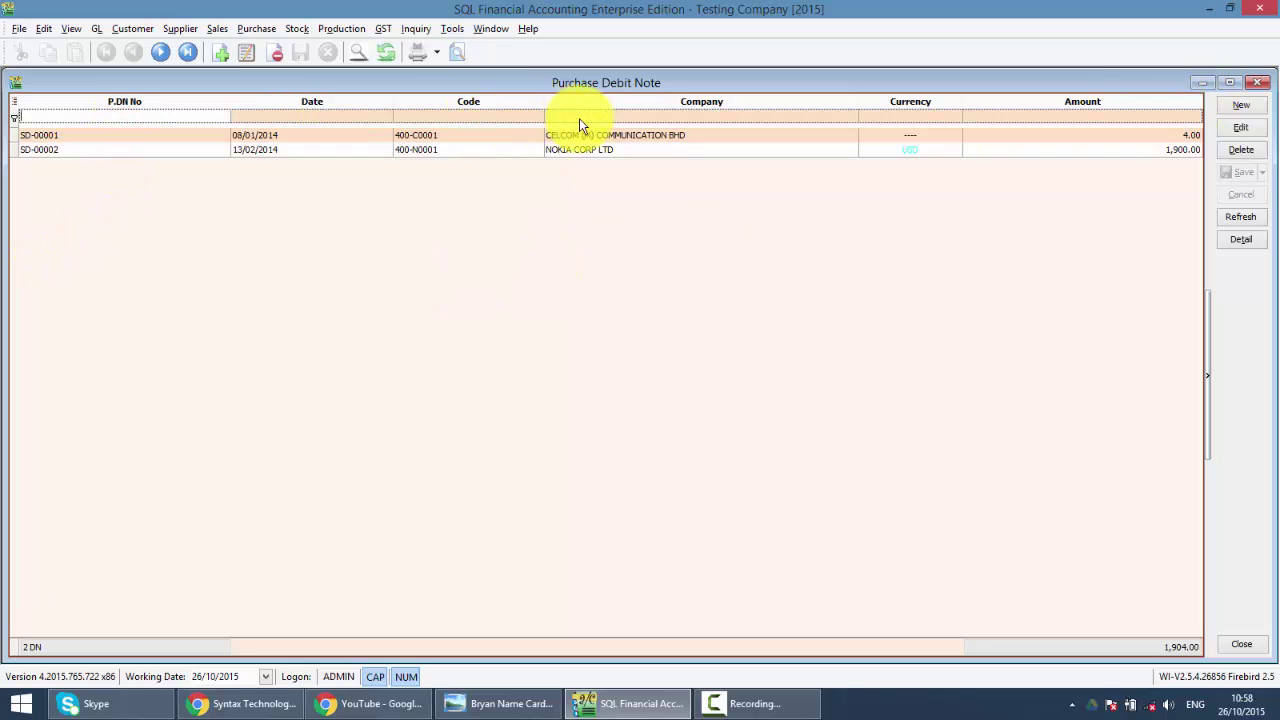
{"action": "right_click", "coordinate": [608, 101]}
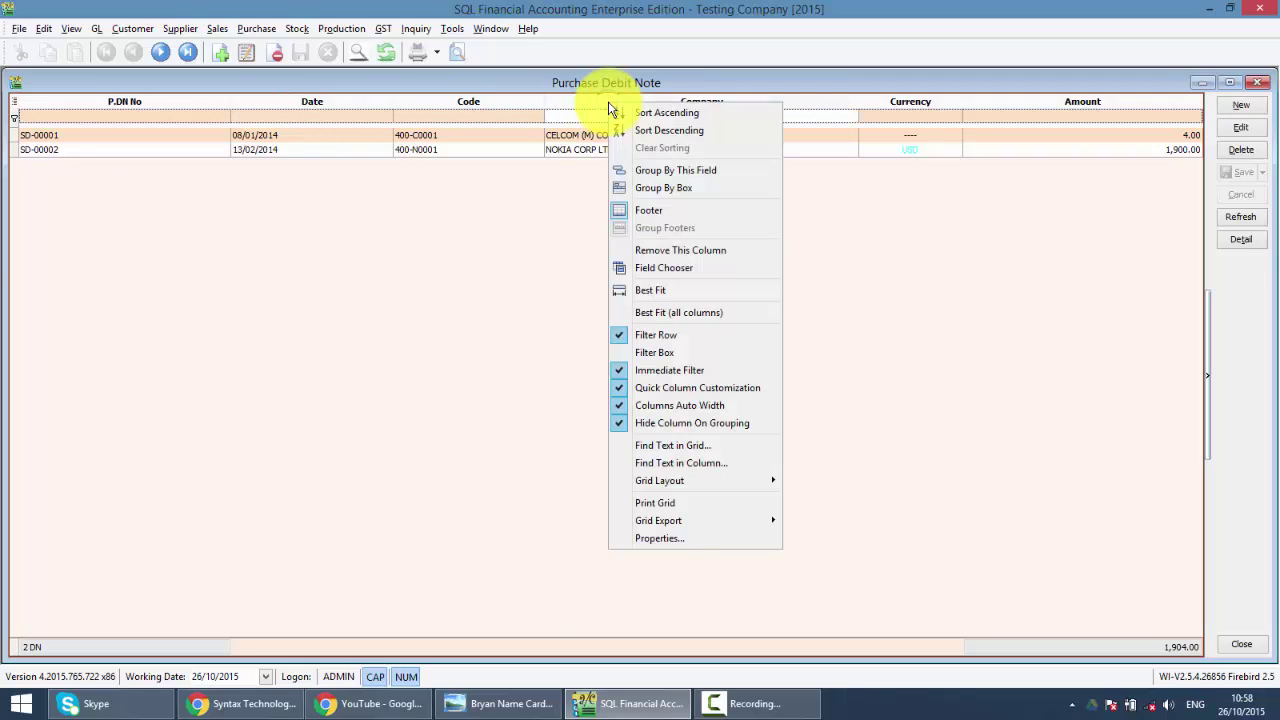
{"action": "left_click", "coordinate": [653, 267]}
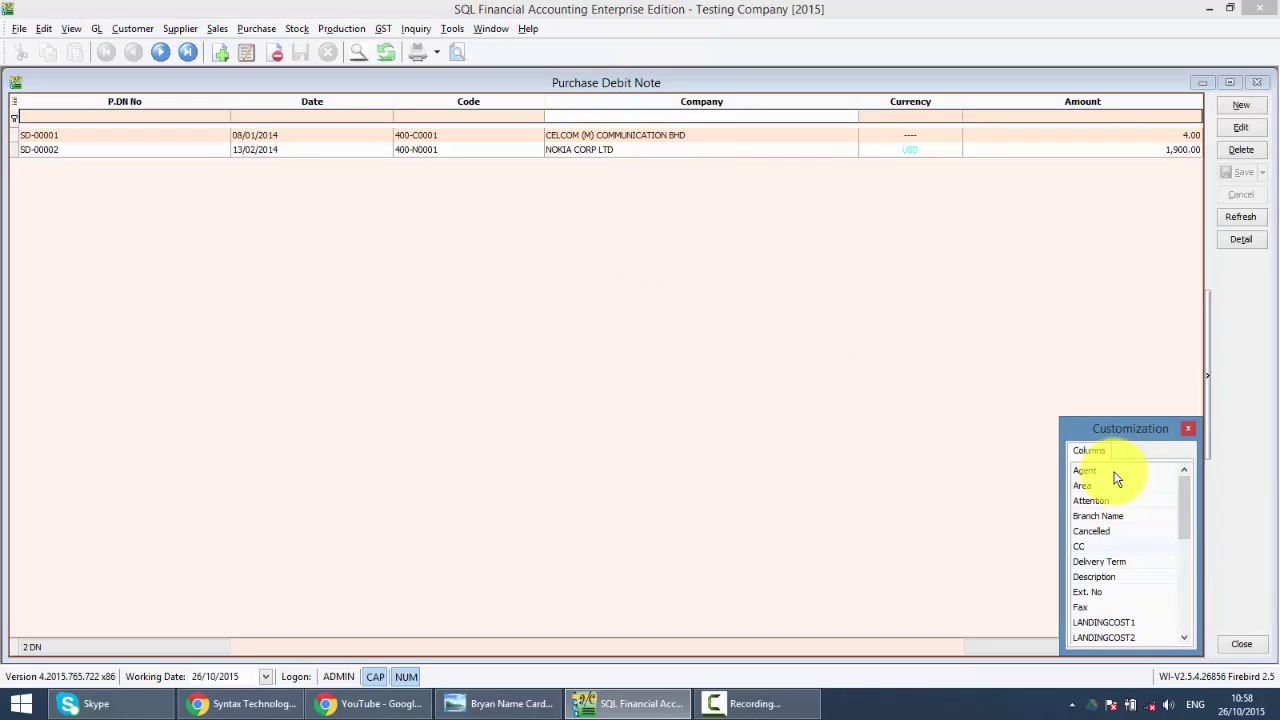
{"action": "left_click_drag", "start_coordinate": [1111, 471], "coordinate": [565, 108]}
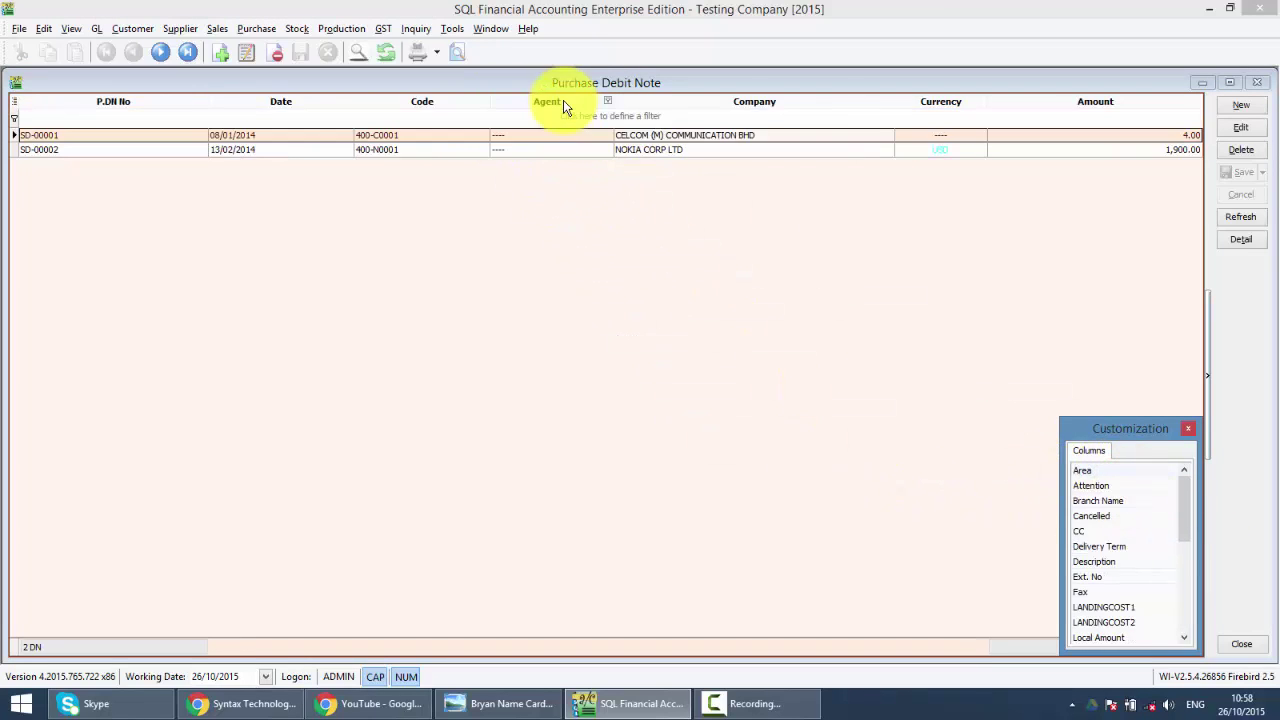
{"action": "left_click", "coordinate": [1188, 428]}
Step: Start a new purchase debit note and find the supplier MAXIS COMMUNICATION BHD by company name with "ma"
{"action": "left_click", "coordinate": [1240, 105]}
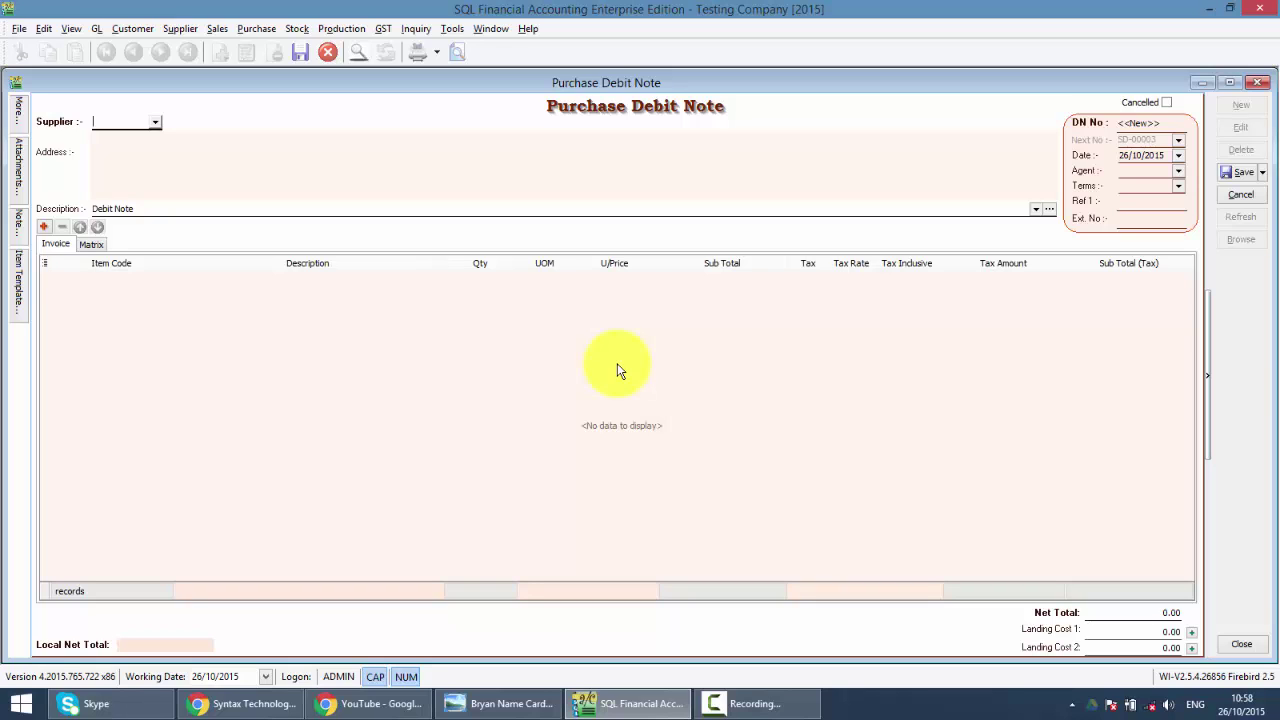
{"action": "type", "text": "ma"}
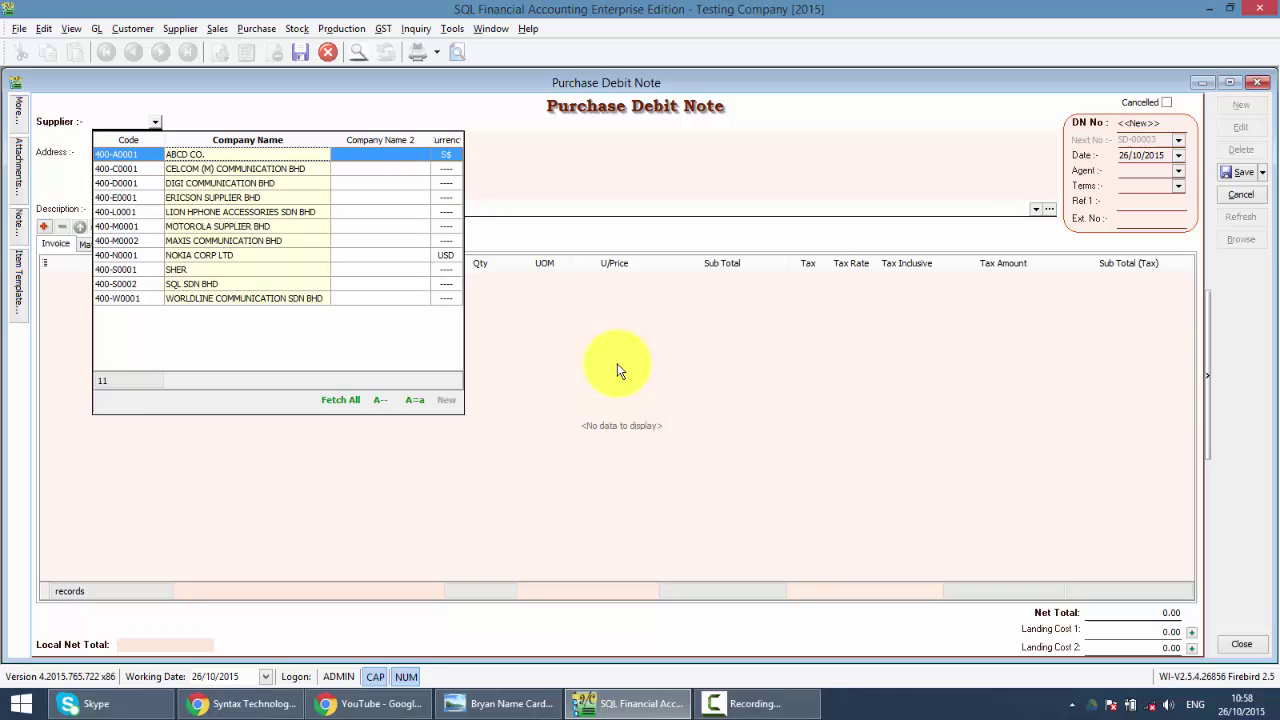
{"action": "key", "text": "Tab"}
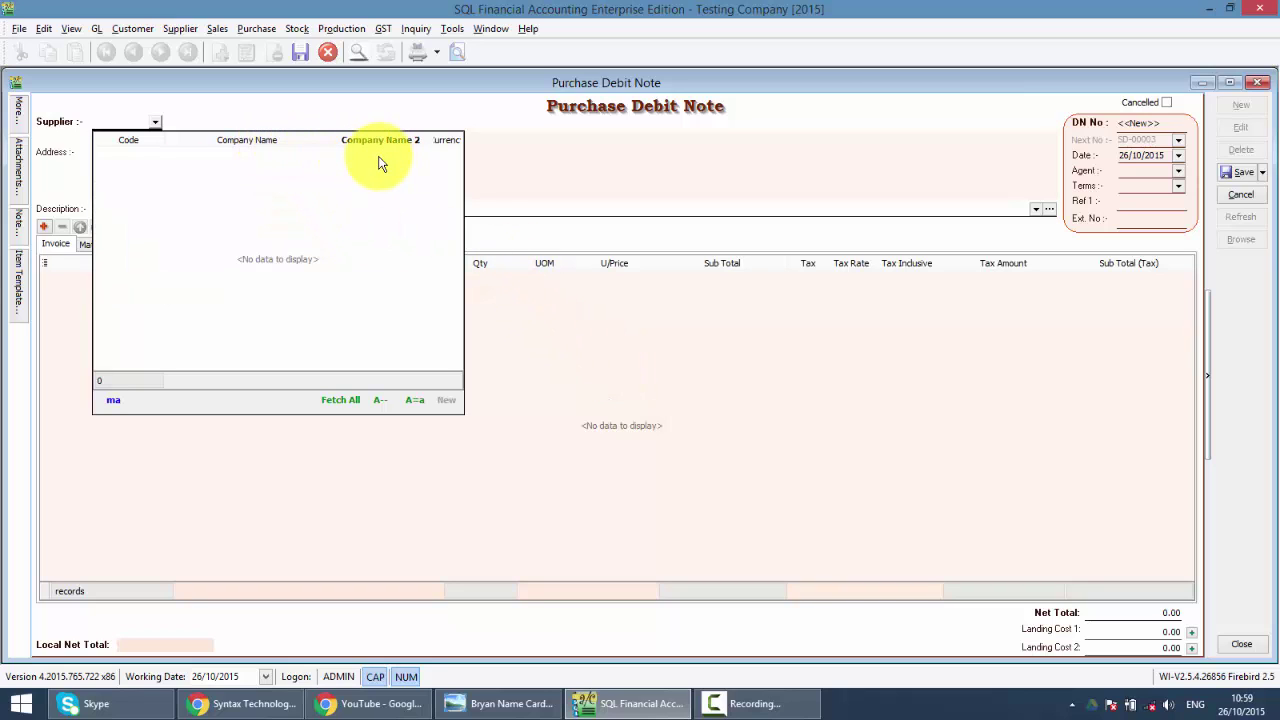
{"action": "key", "text": "BackSpace"}
{"action": "key", "text": "BackSpace"}
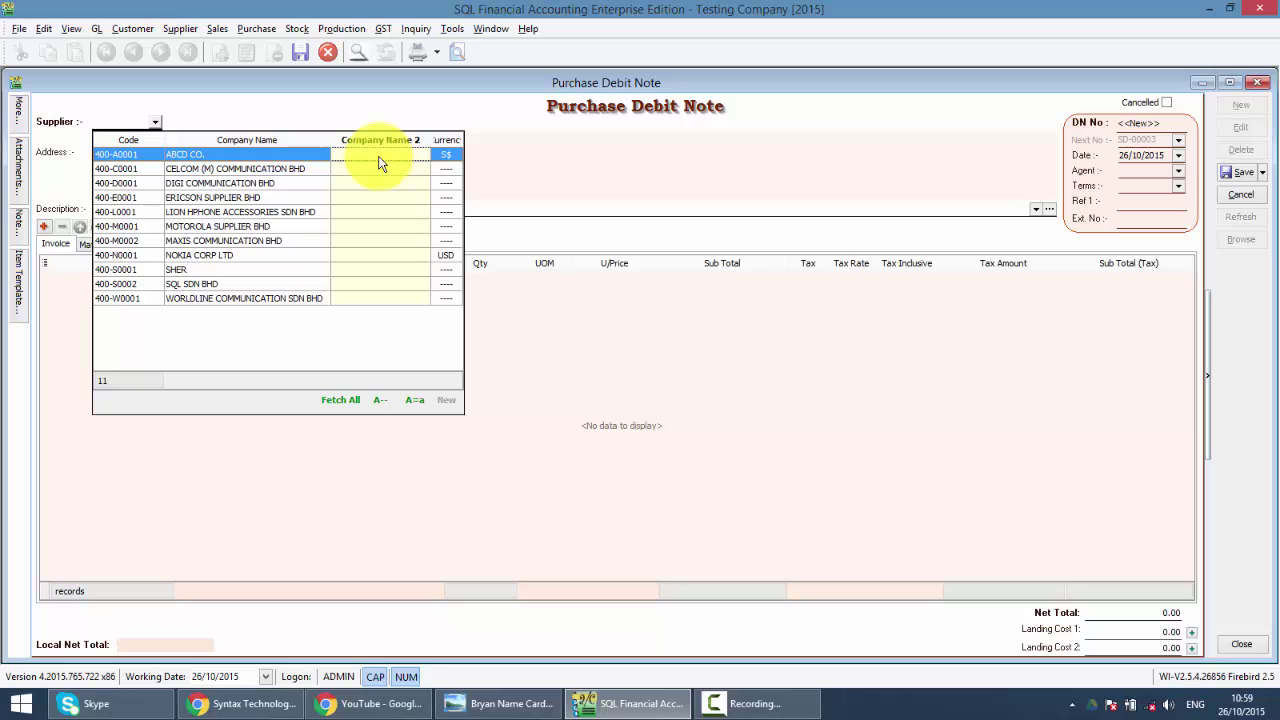
{"action": "left_click", "coordinate": [448, 140]}
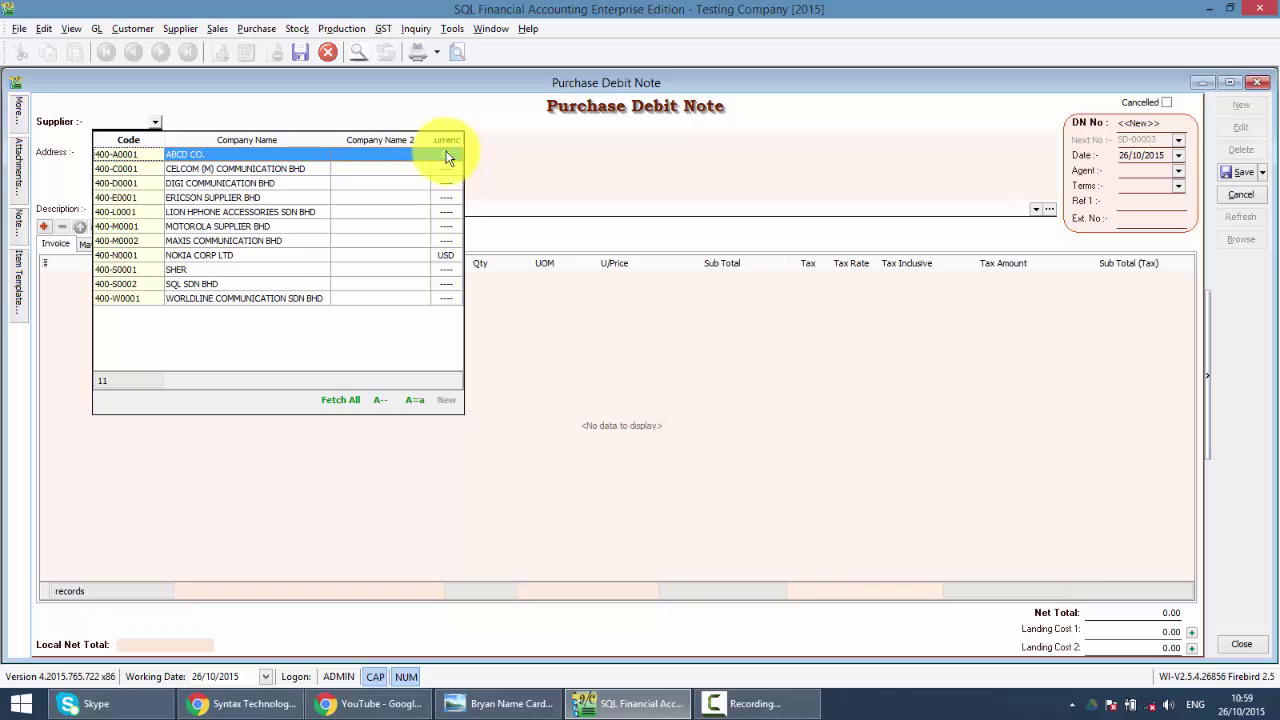
{"action": "left_click", "coordinate": [136, 152]}
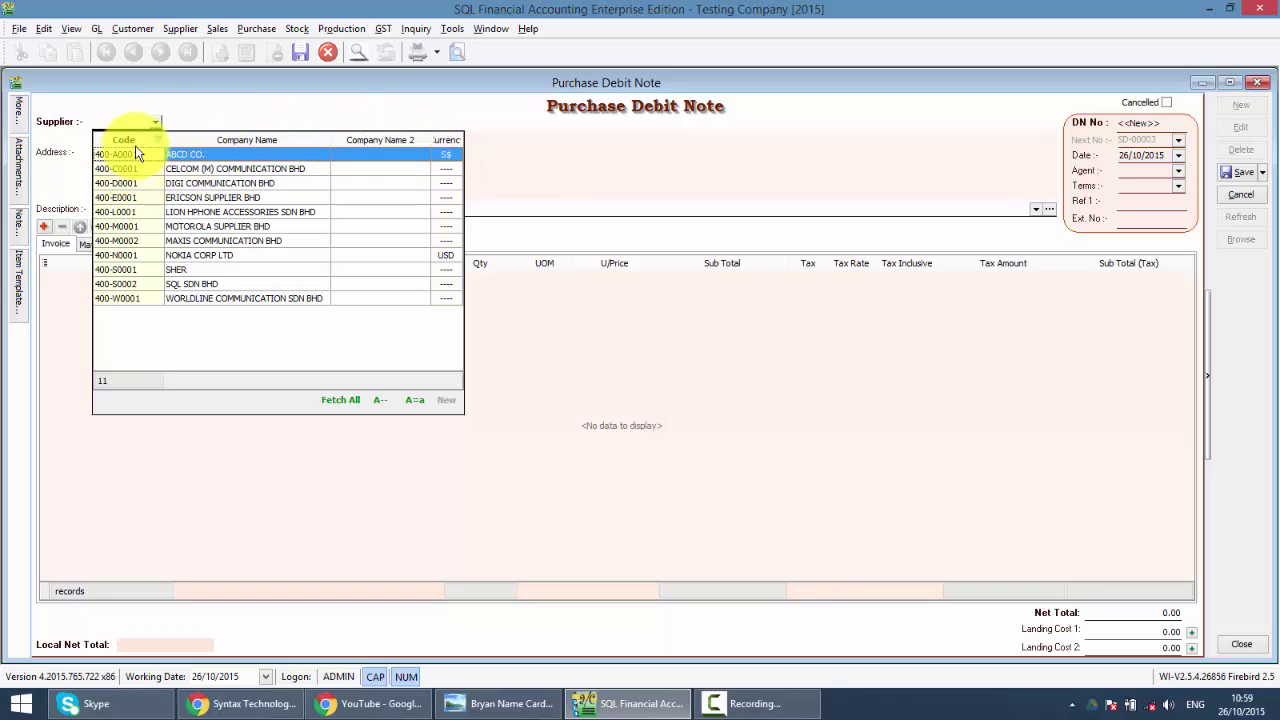
{"action": "key", "text": "Tab"}
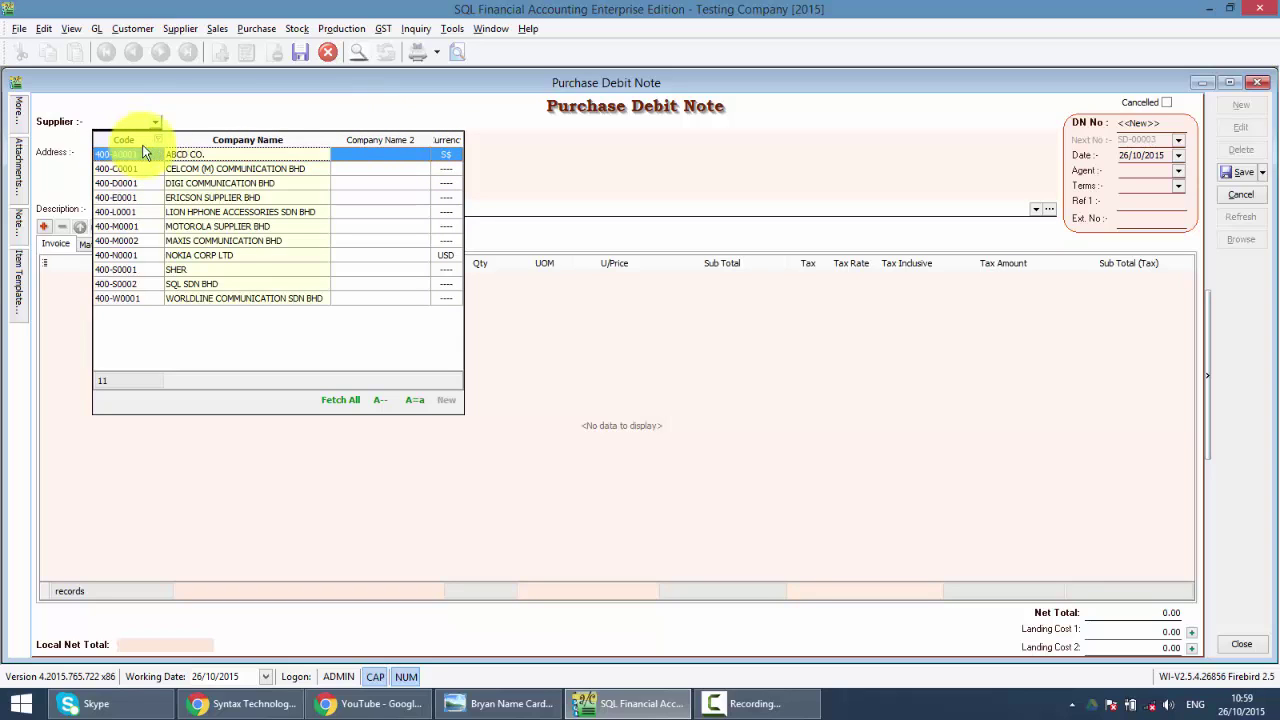
{"action": "type", "text": "ma"}
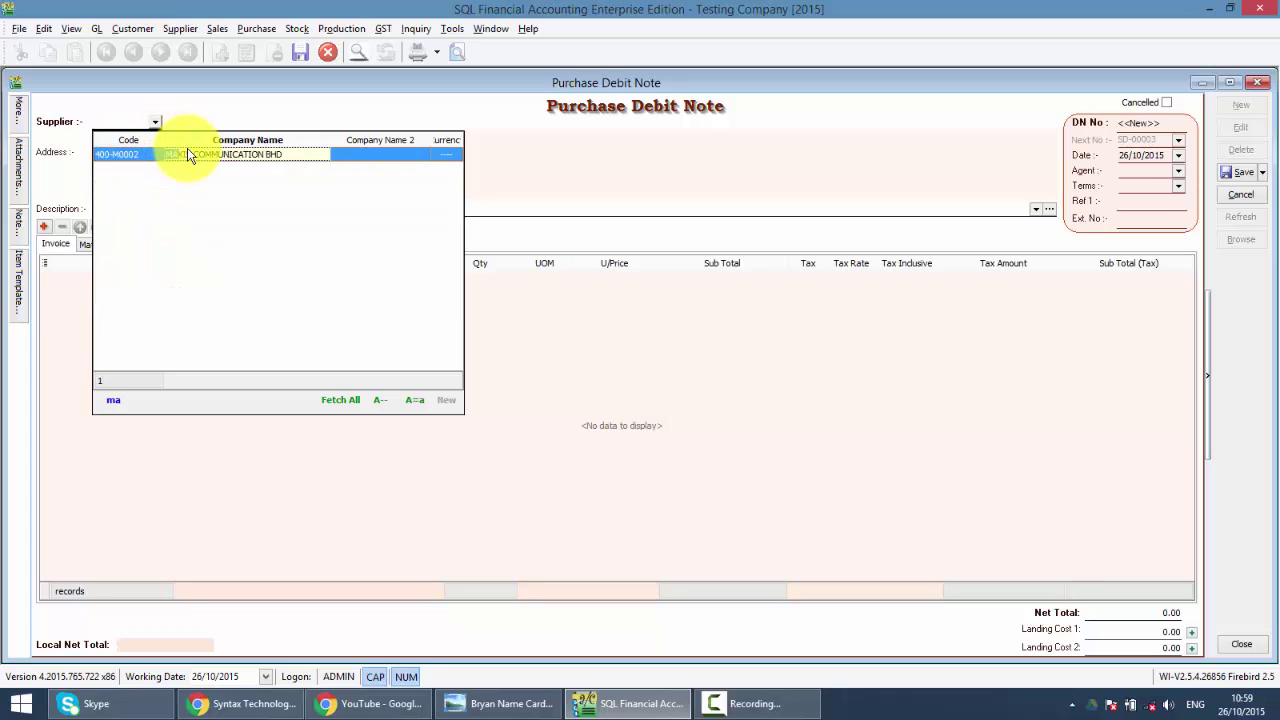
{"action": "left_click", "coordinate": [187, 155]}
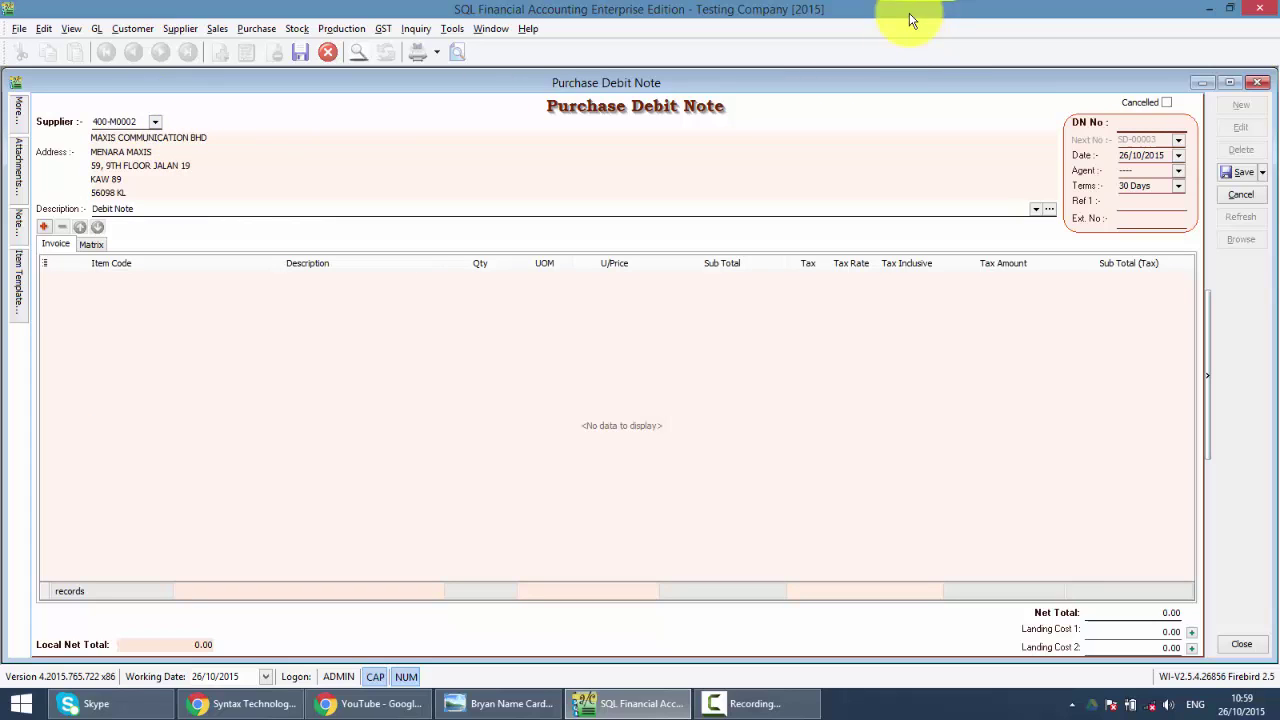
Step: Add a BLUE PEN item line to the debit note with a quantity of 2
{"action": "right_click", "coordinate": [607, 107]}
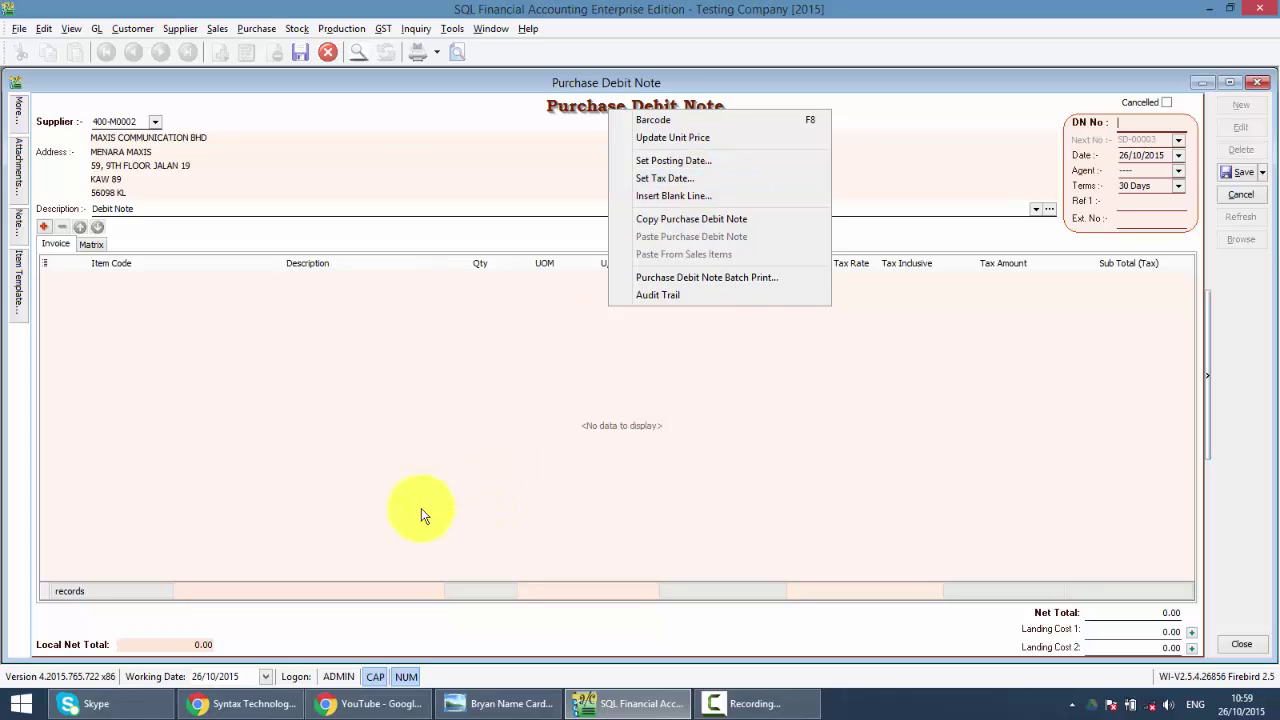
{"action": "left_click", "coordinate": [245, 350]}
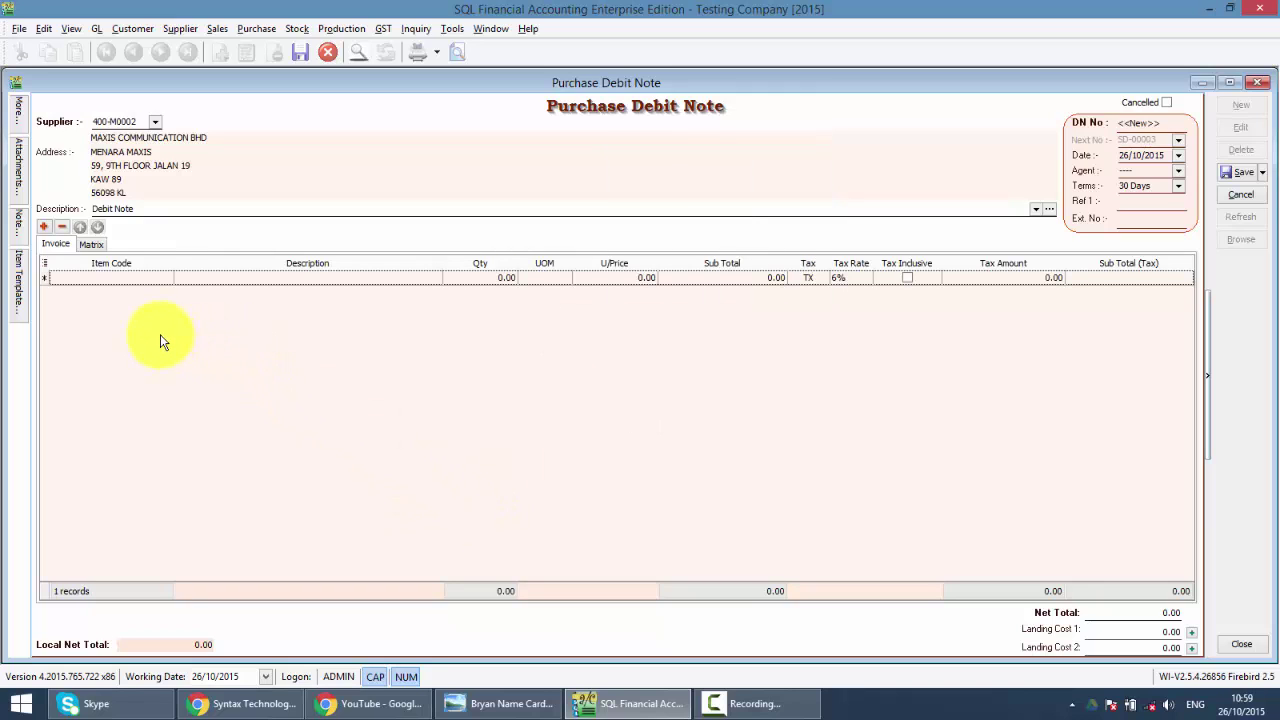
{"action": "left_click", "coordinate": [43, 227]}
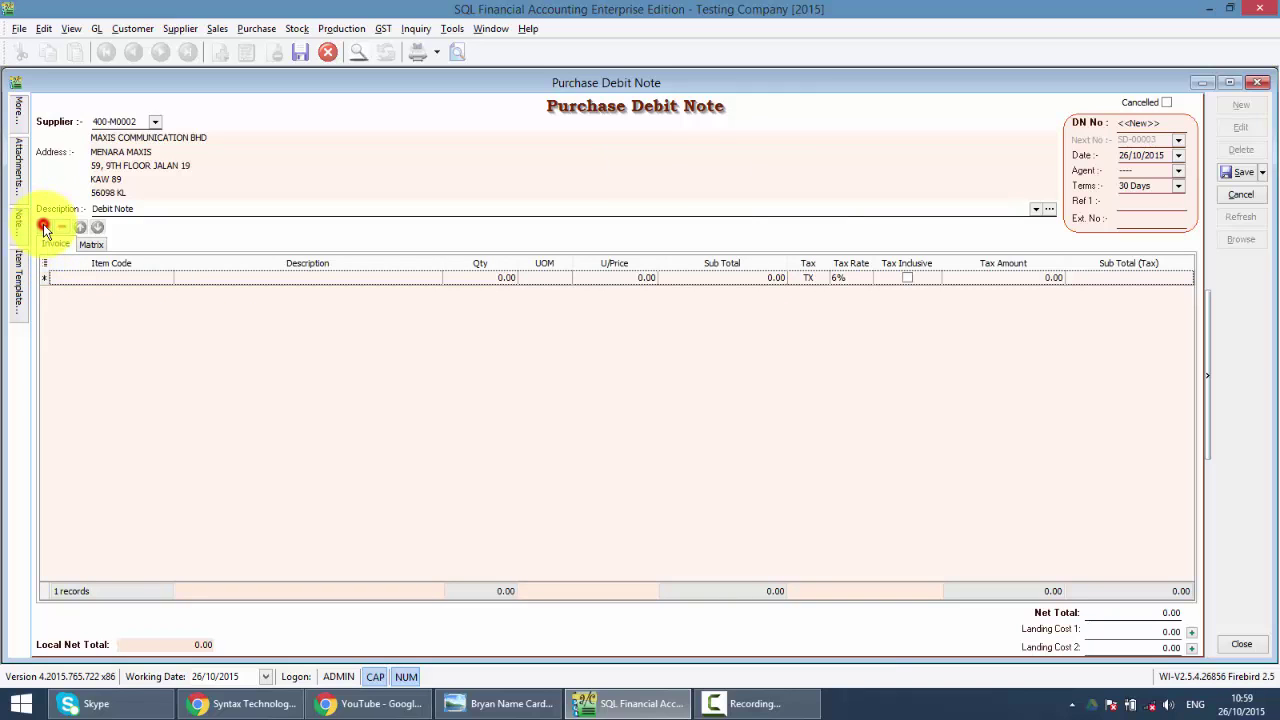
{"action": "left_click", "coordinate": [140, 277]}
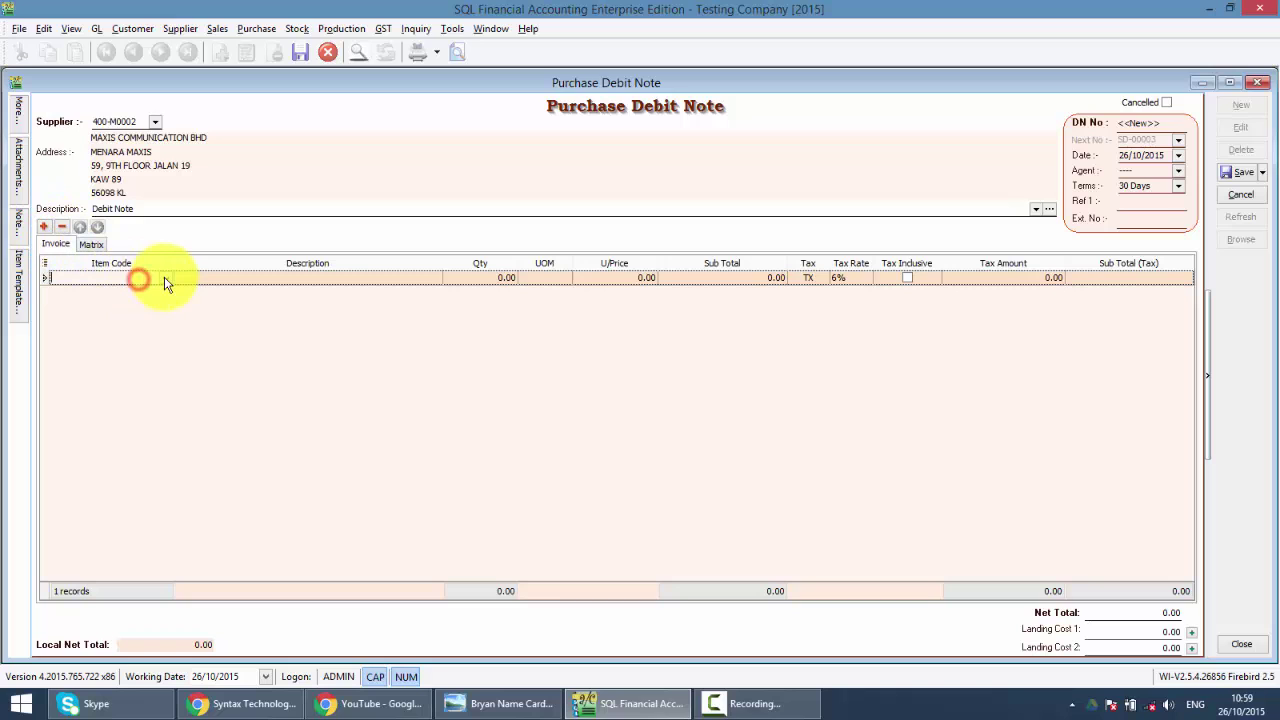
{"action": "left_click", "coordinate": [165, 278]}
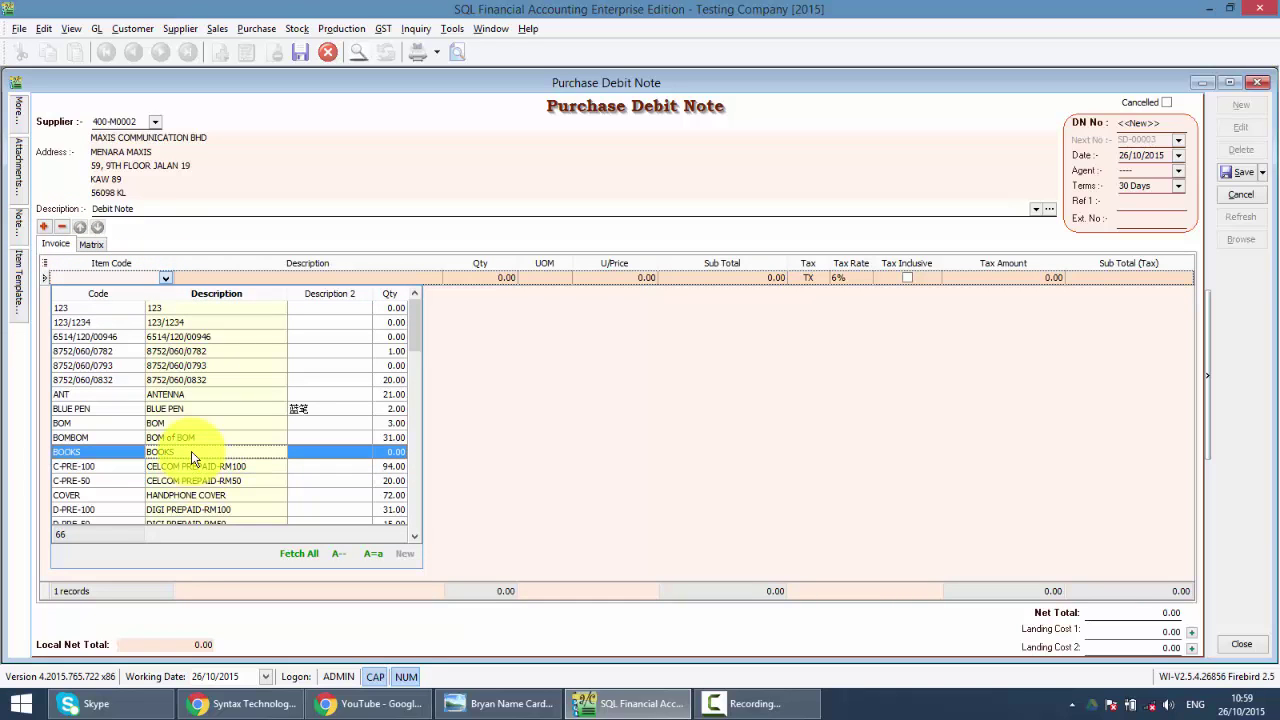
{"action": "type", "text": "BL"}
{"action": "key", "text": "Return"}
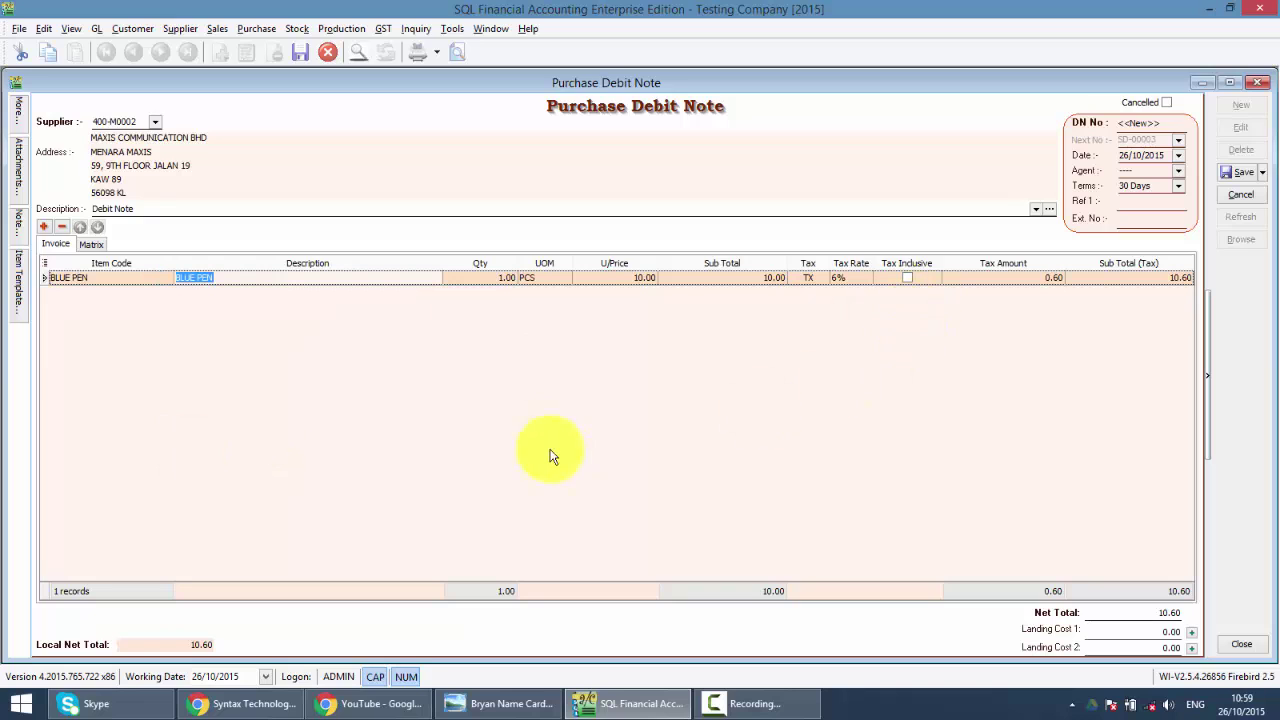
{"action": "left_click", "coordinate": [543, 431]}
{"action": "left_click", "coordinate": [492, 278]}
{"action": "type", "text": "2"}
{"action": "left_click", "coordinate": [549, 357]}
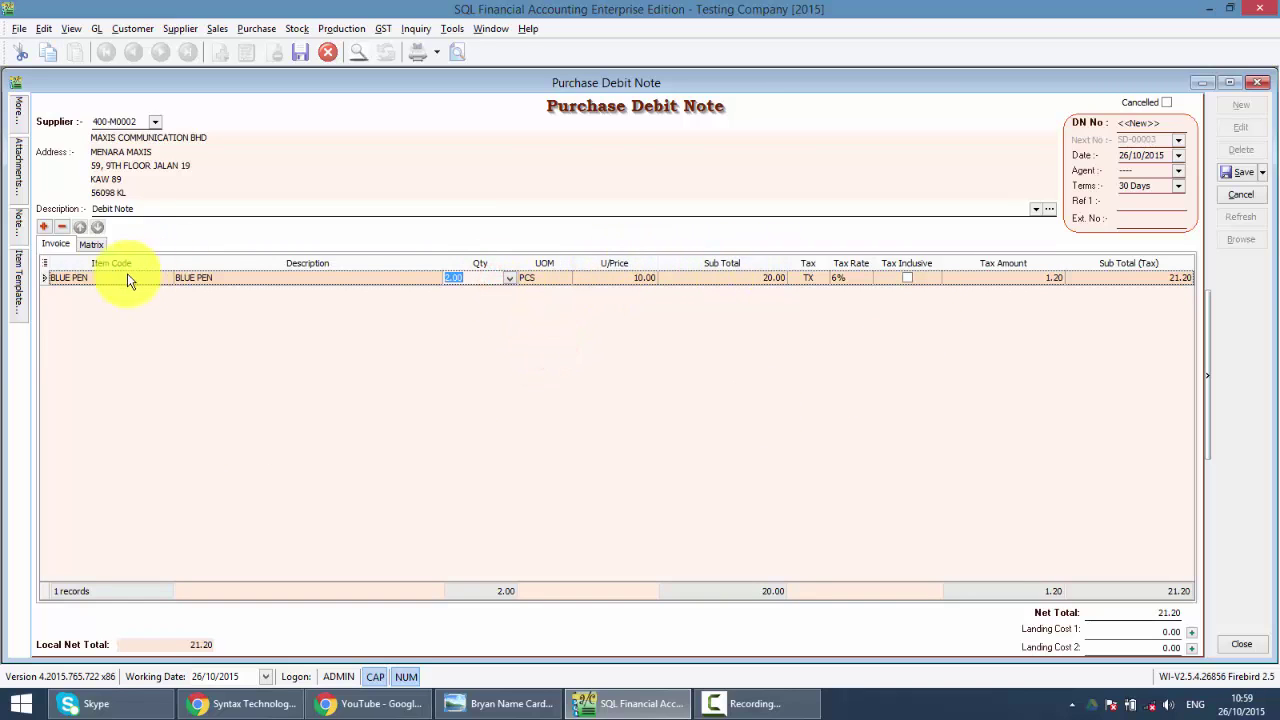
Step: Add a second item line for D-PRE-100, DIGI PREPAID-RM100
{"action": "left_click", "coordinate": [44, 228]}
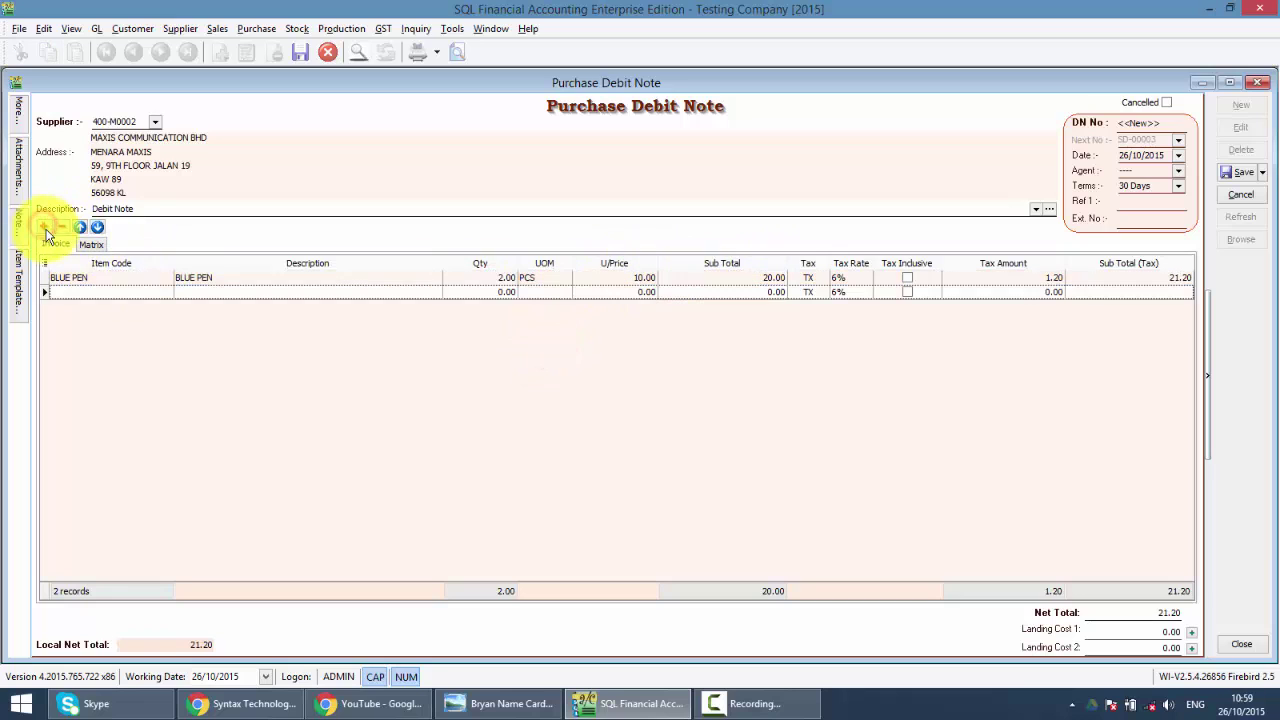
{"action": "left_click", "coordinate": [140, 293]}
{"action": "left_click", "coordinate": [140, 293]}
{"action": "key", "text": "Down"}
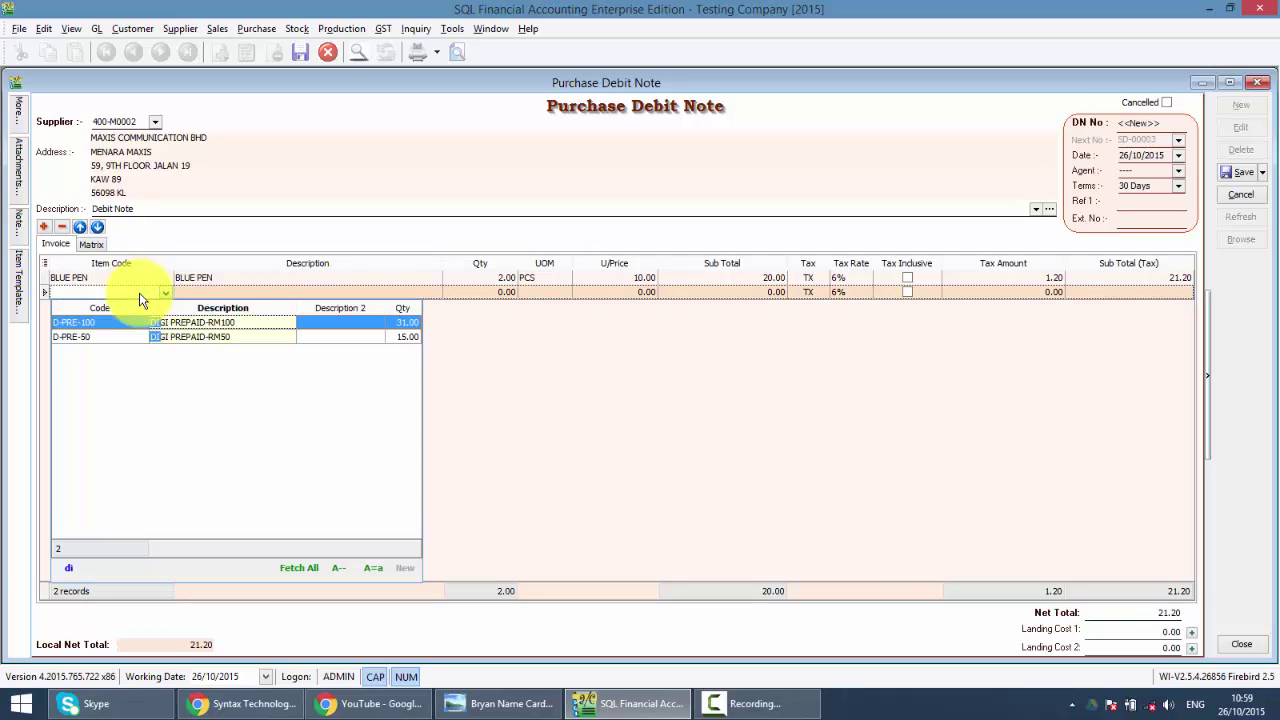
{"action": "key", "text": "Return"}
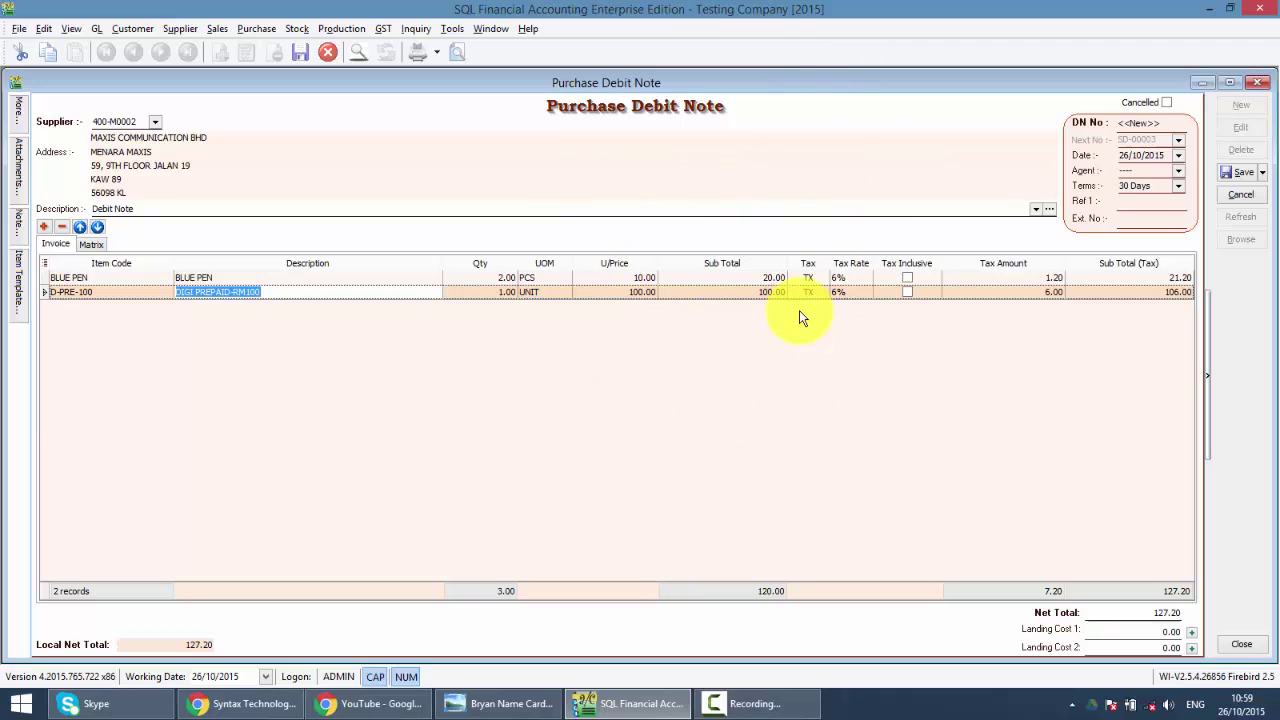
Step: Set the debit note number to DN-988 and save the purchase debit note
{"action": "left_click", "coordinate": [1121, 122]}
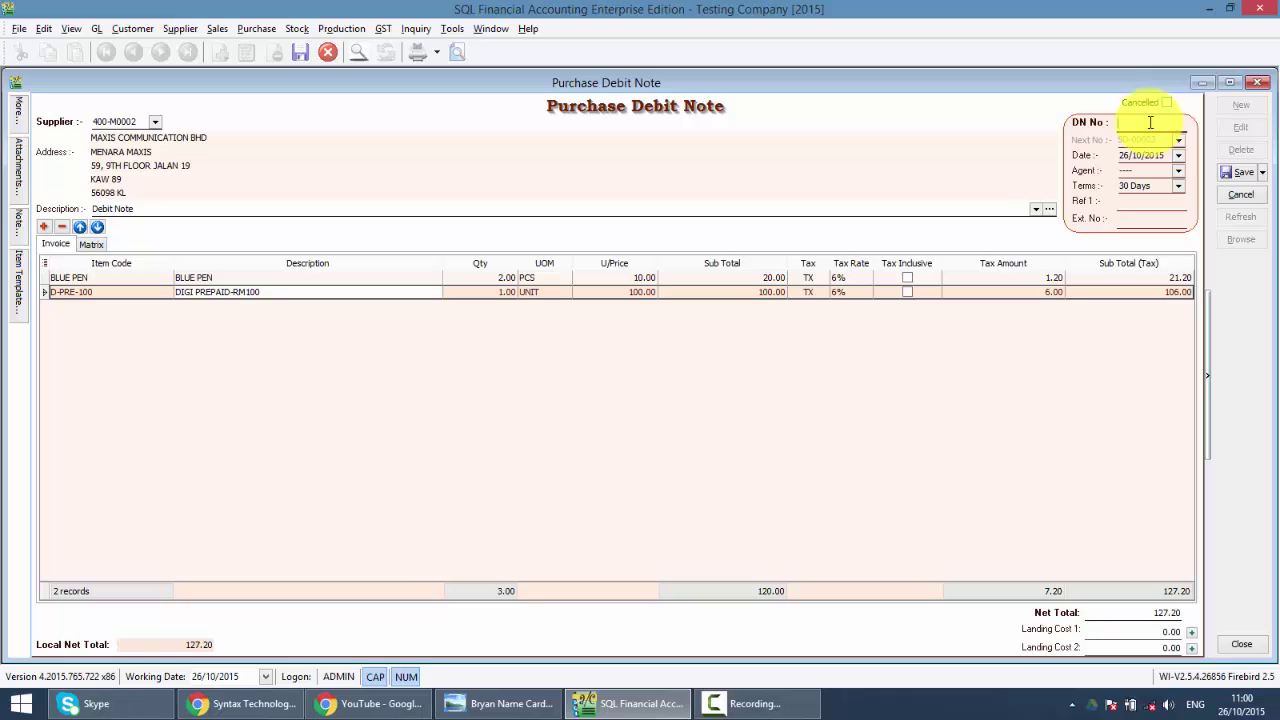
{"action": "type", "text": "DN-988"}
{"action": "left_click", "coordinate": [1240, 172]}
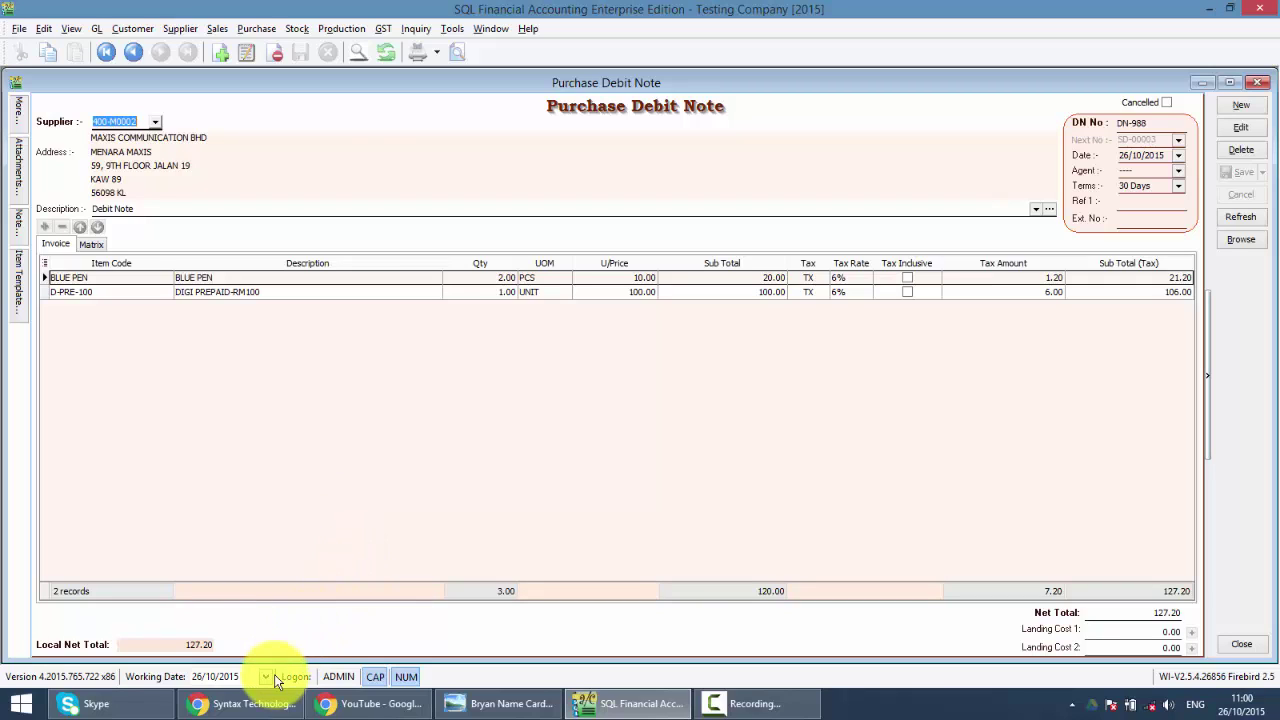
Step: View the Syntax Technologies Facebook page, the company's YouTube tutorial page and the name card image
{"action": "left_click", "coordinate": [228, 706]}
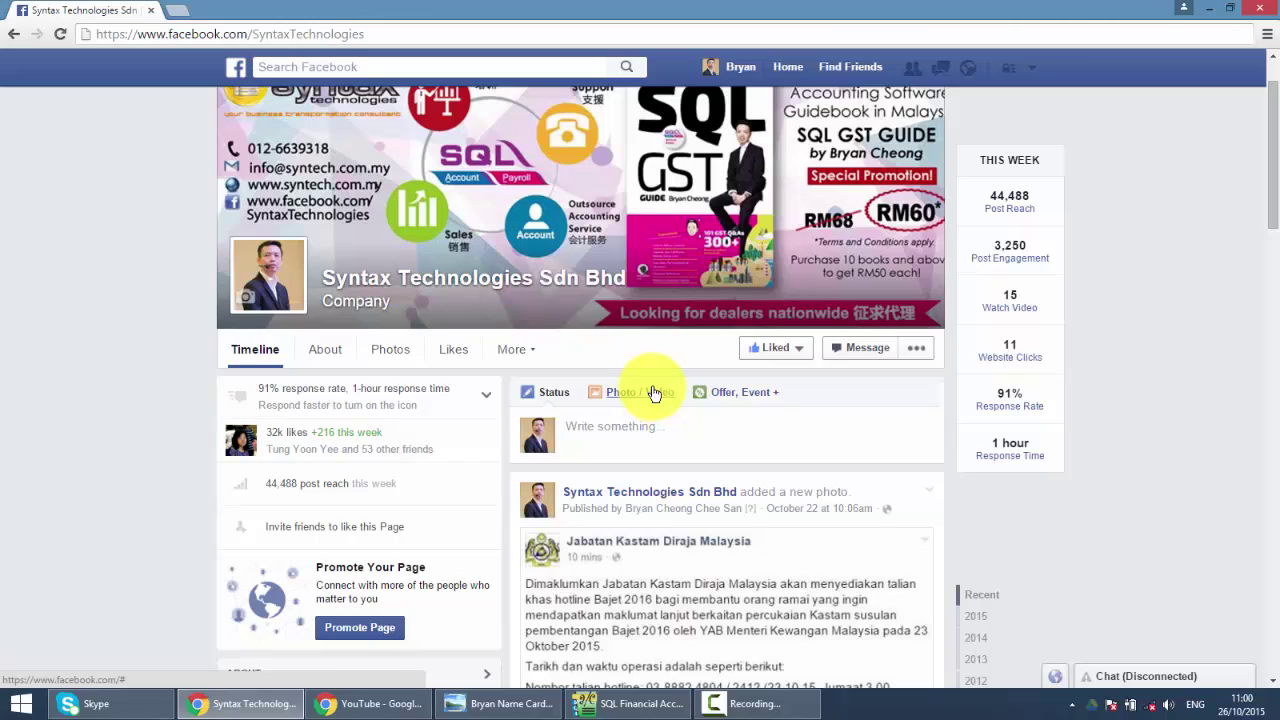
{"action": "scroll", "coordinate": [651, 395], "scroll_direction": "up", "scroll_amount": 2}
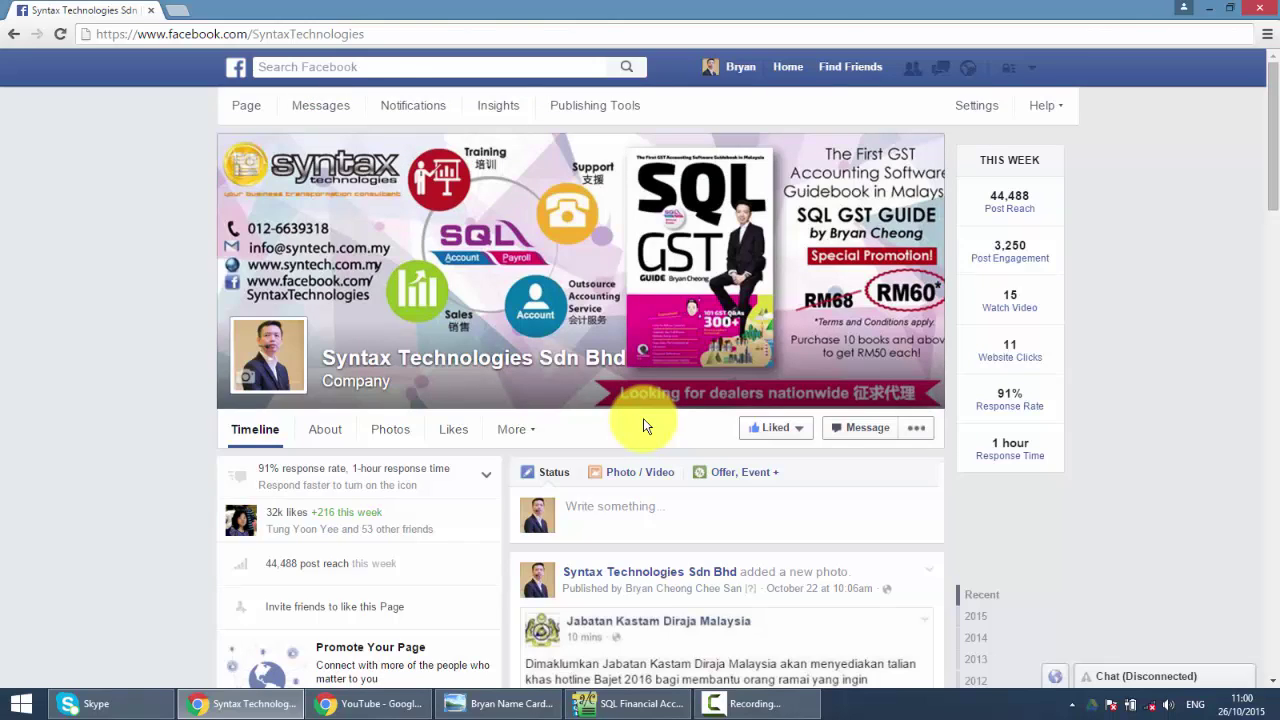
{"action": "left_click", "coordinate": [362, 703]}
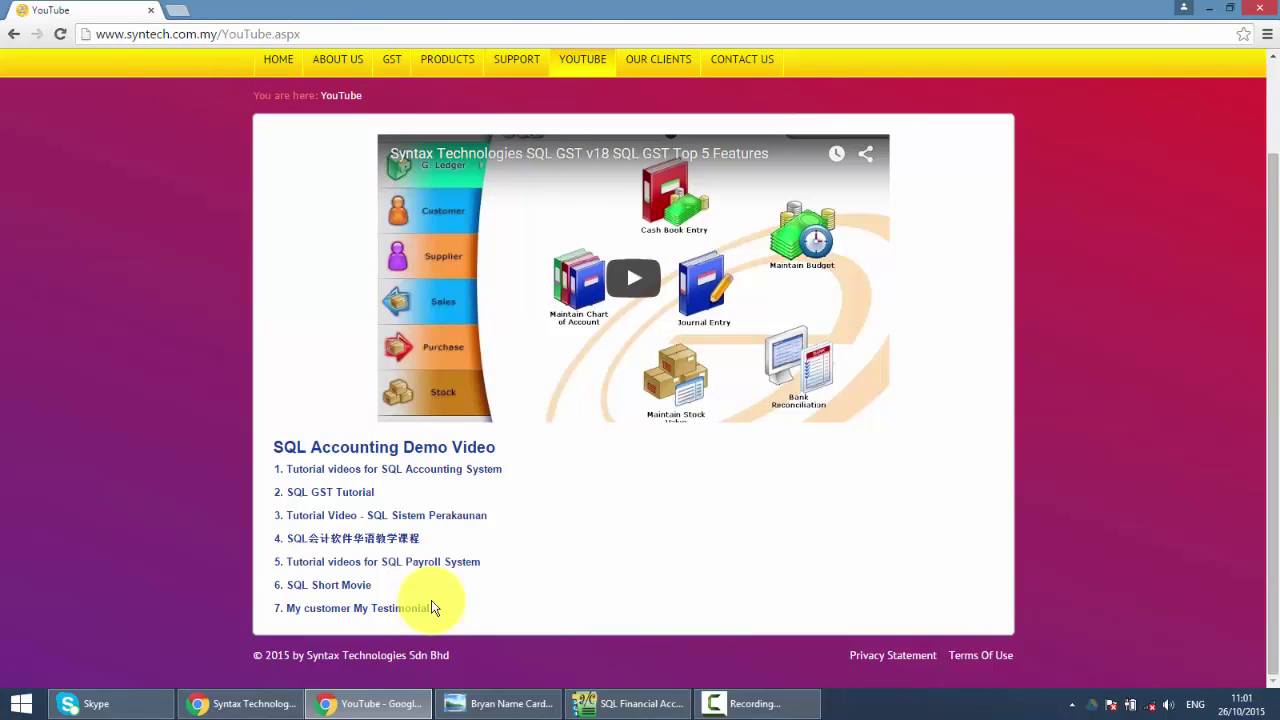
{"action": "left_click", "coordinate": [500, 703]}
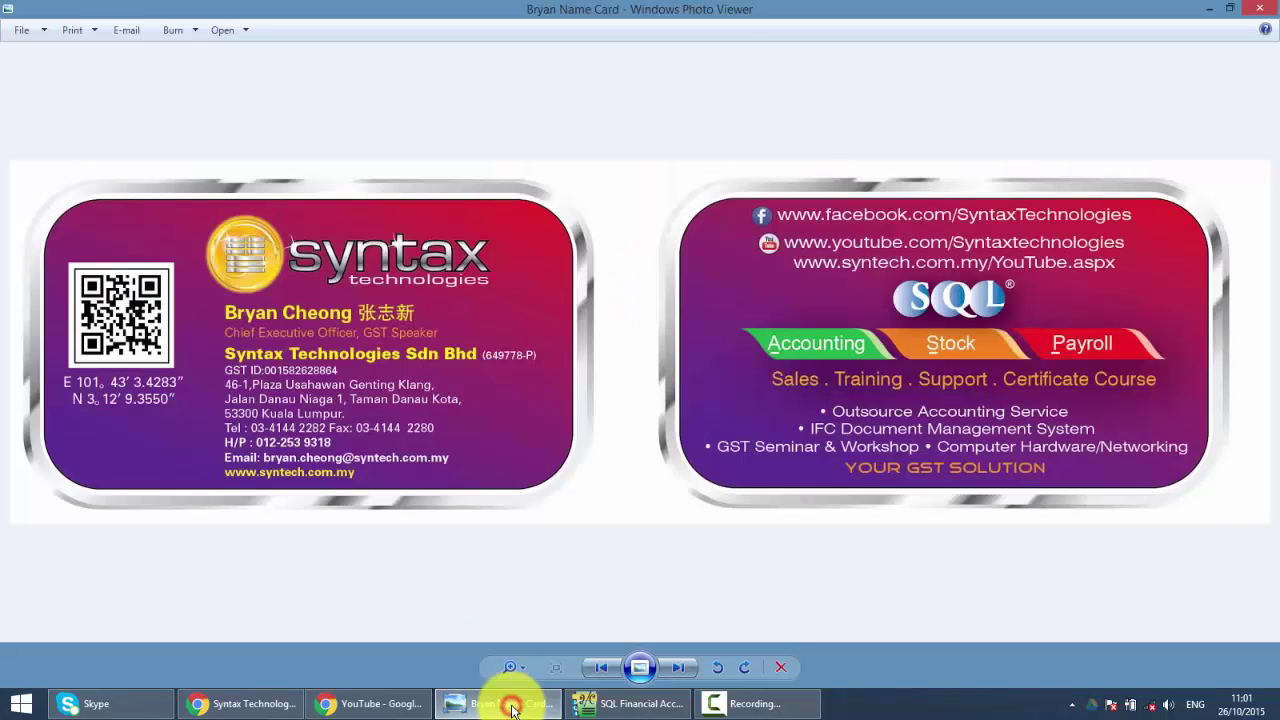